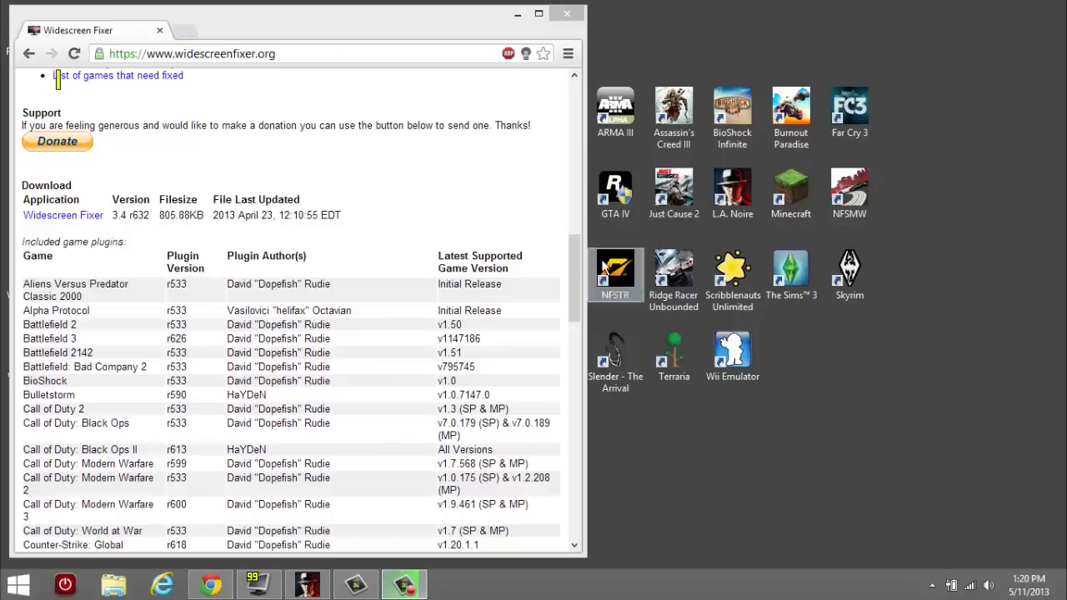
Scroll widescreenfixer.org in Chrome to the version 3.4 r632 download section and plugin table.
left_click(572, 261)
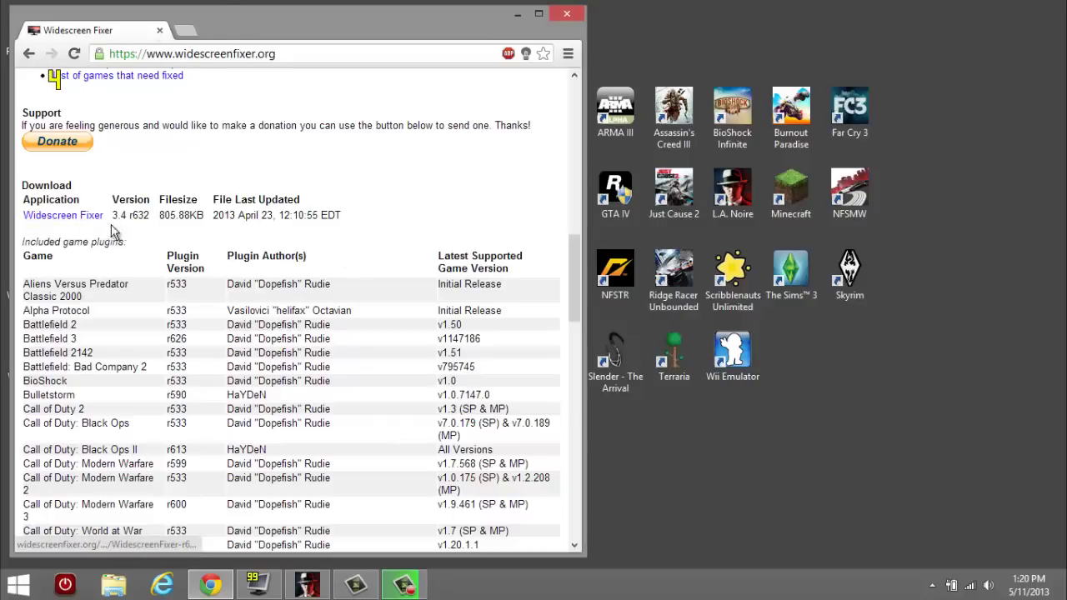
mouse_move(581, 306)
left_mouse_down()
mouse_move(572, 214)
mouse_move(573, 296)
left_mouse_up()
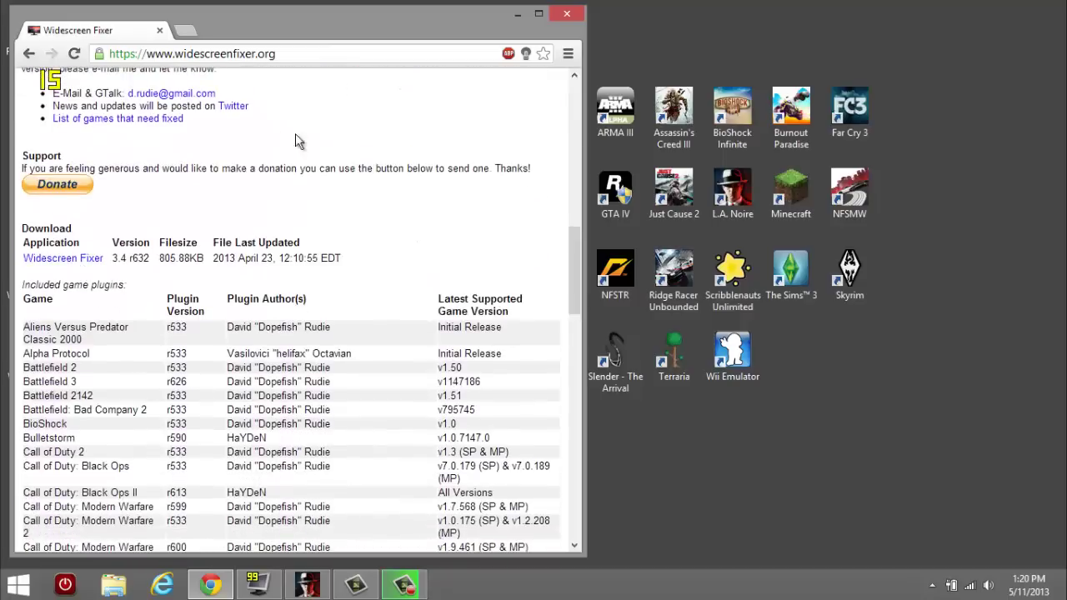
Minimize Chrome and restore the Widescreen Fixer window from the system tray, moving it top-left.
left_click(517, 13)
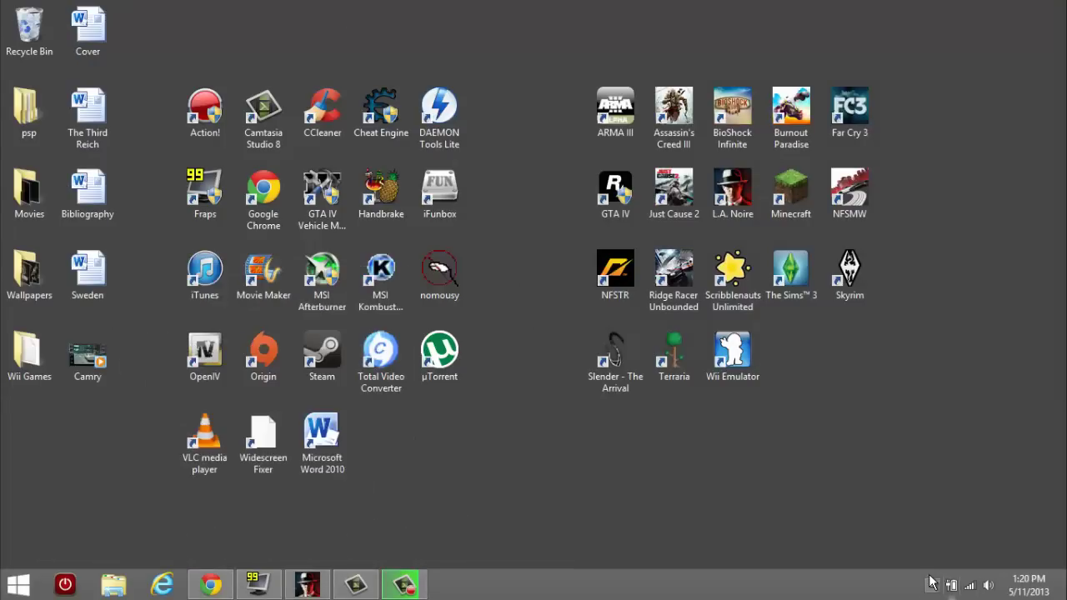
left_click(932, 586)
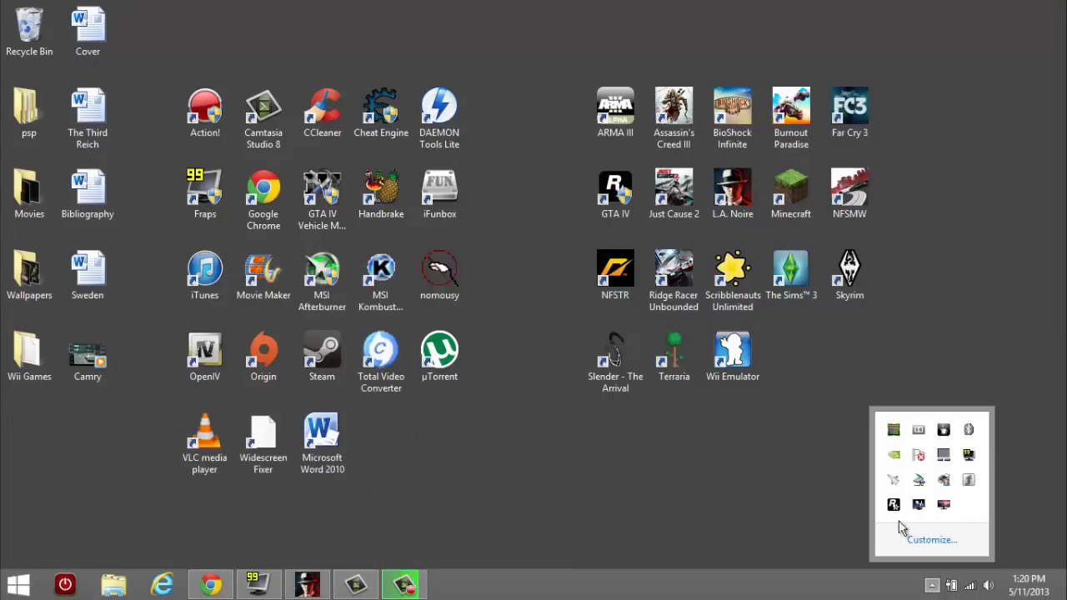
left_click(944, 505)
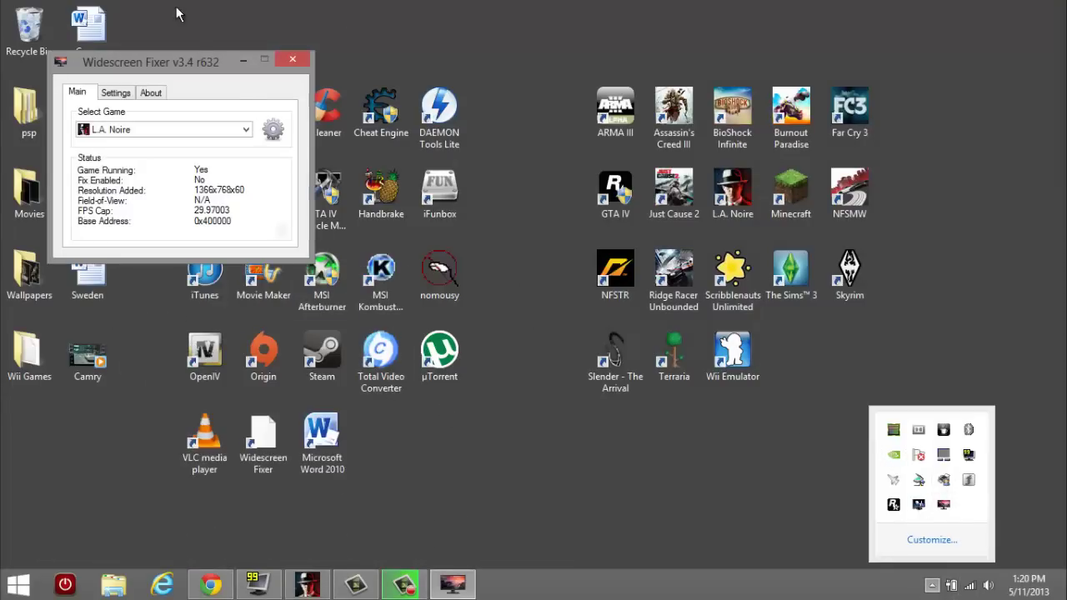
left_click_drag(166, 52, 156, 32)
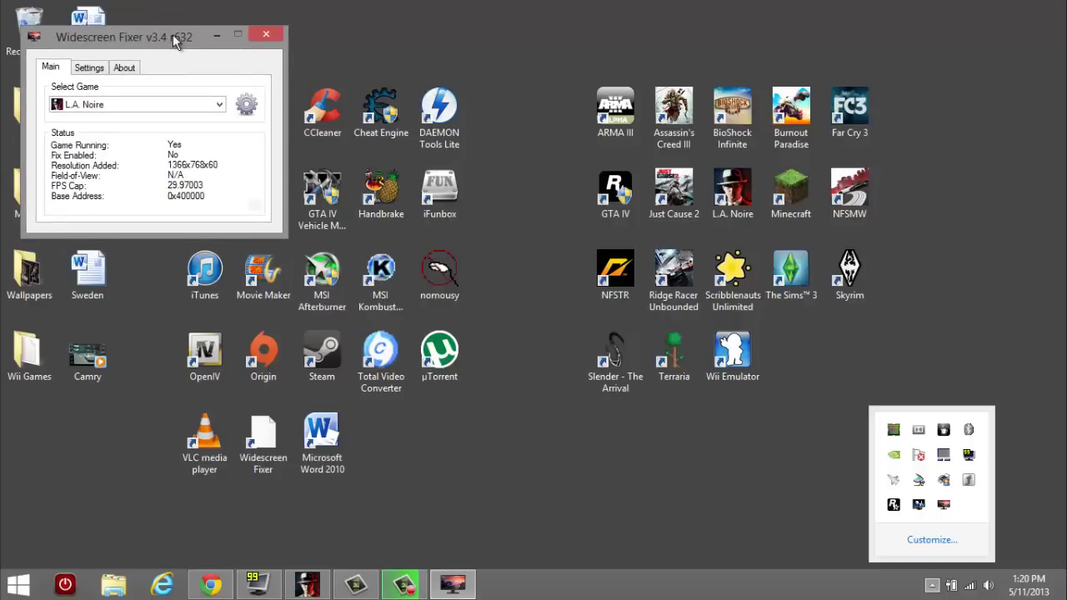
Select L.A. Noire as the game to fix.
left_click(127, 100)
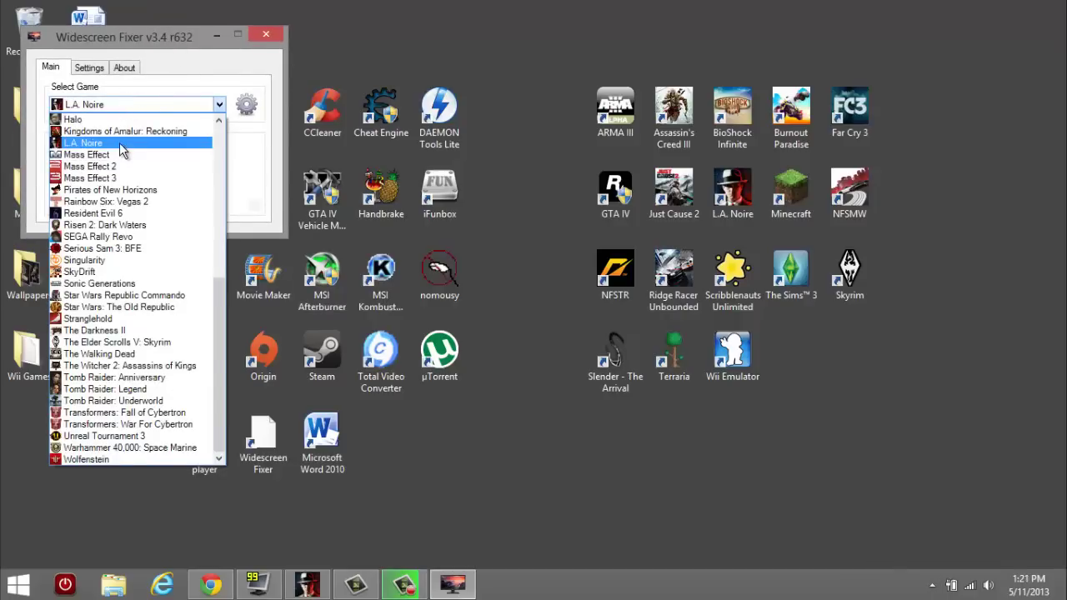
left_click(120, 142)
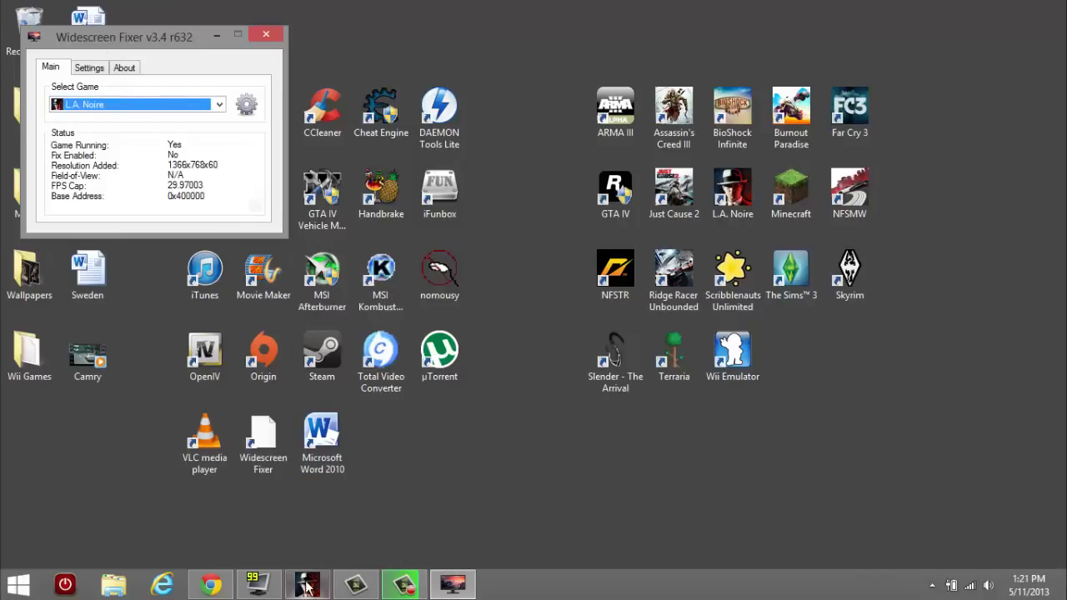
mouse_move(305, 581)
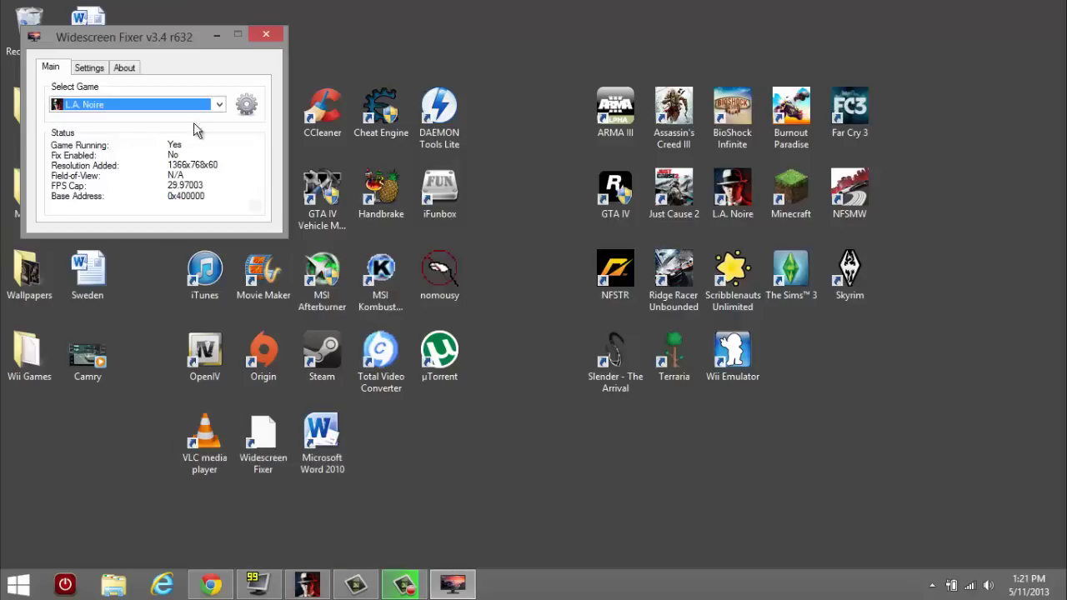
In the L.A. Noire plugin settings, keep v1.3 (2613), cap FPS at 59.940, save, and close.
left_click(246, 106)
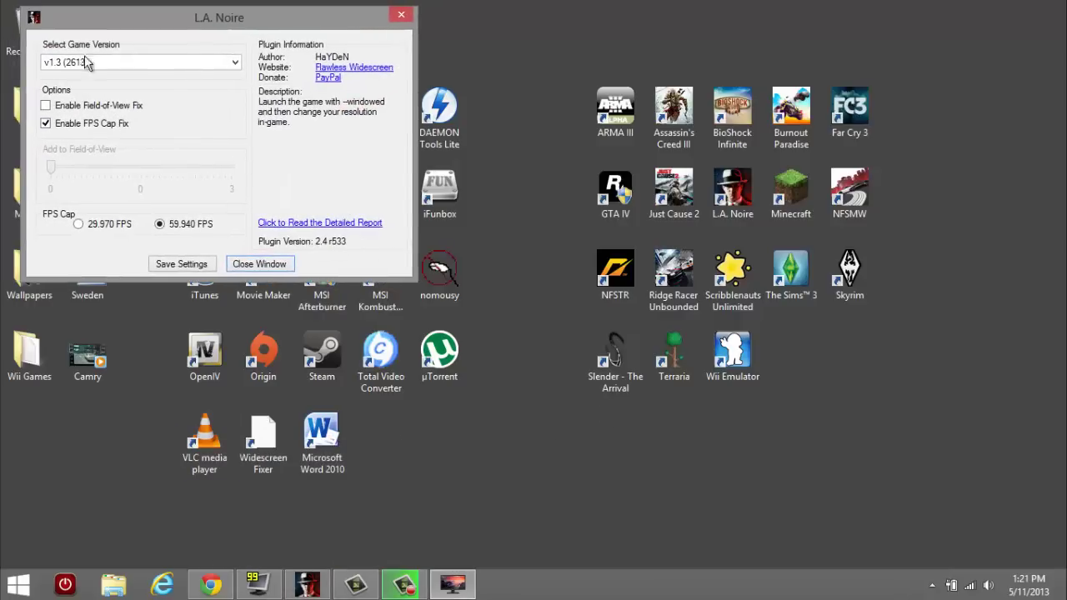
left_click(106, 61)
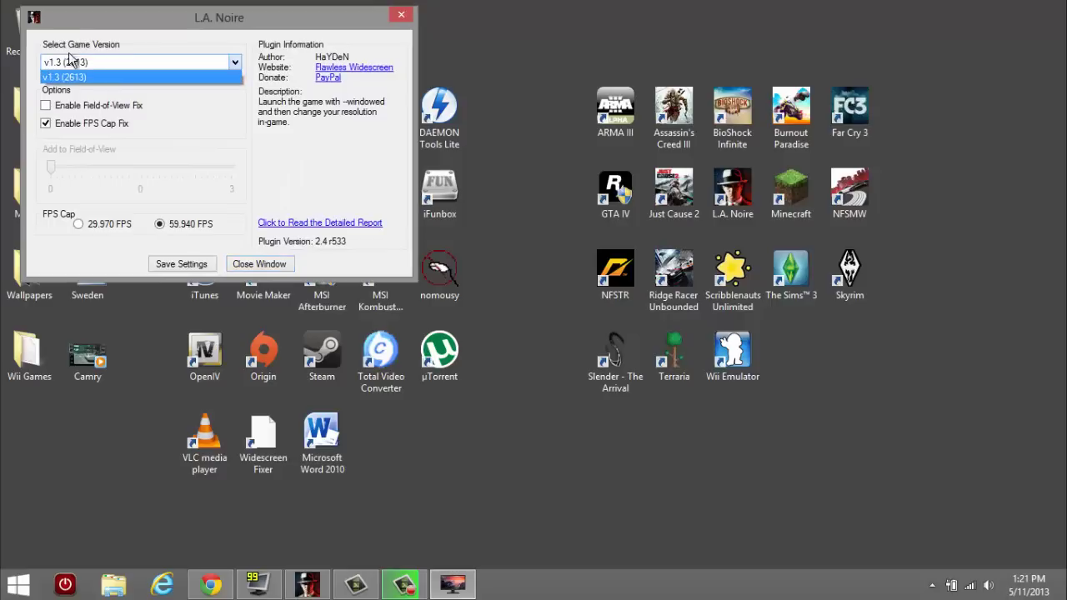
left_click(93, 90)
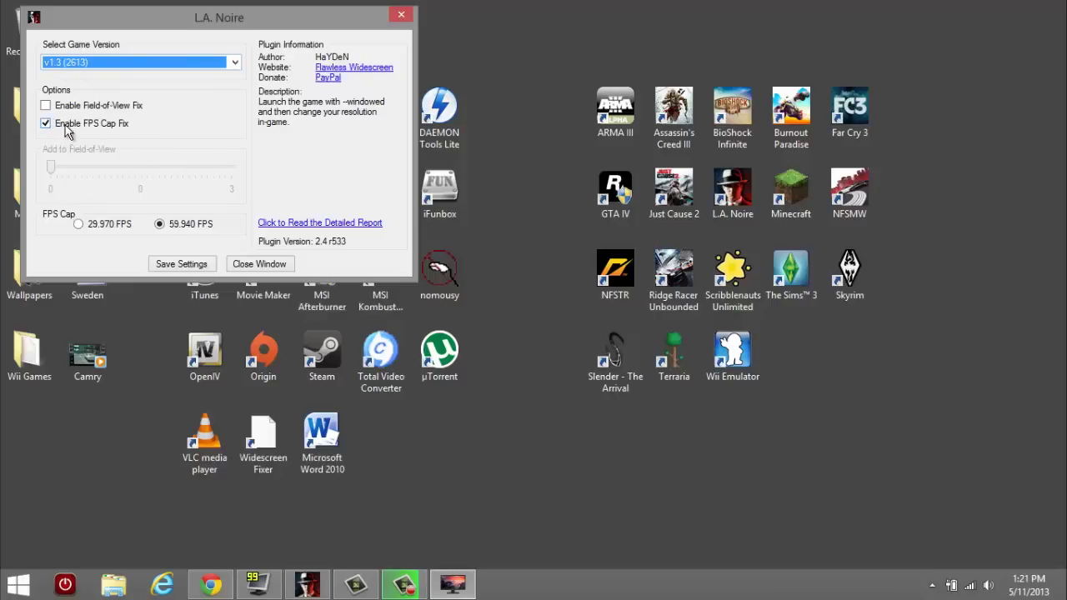
mouse_move(107, 127)
left_click(79, 225)
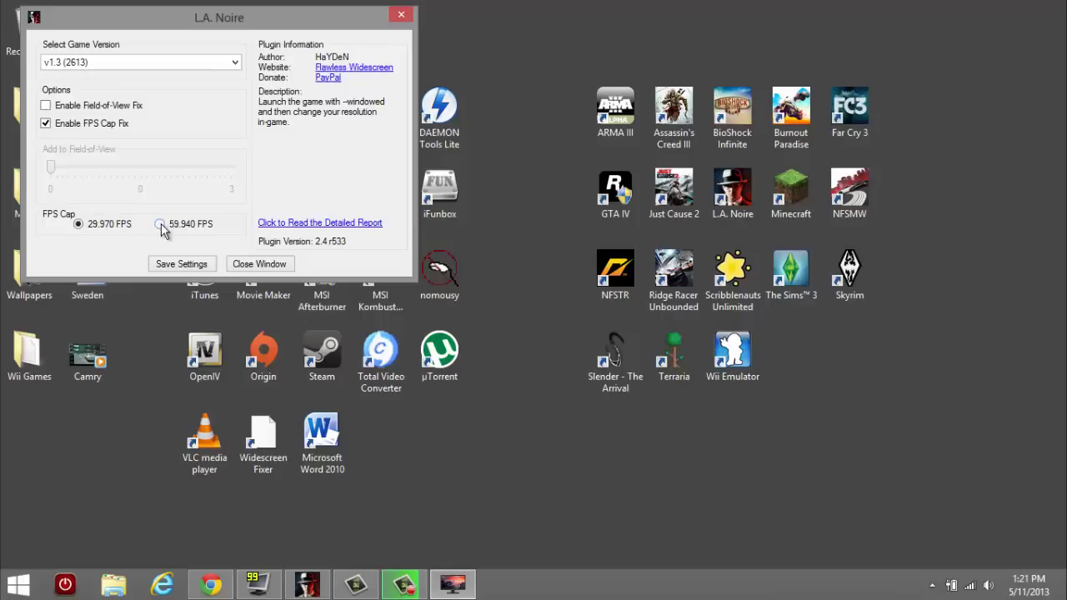
left_click(160, 226)
left_click(181, 267)
left_click(237, 271)
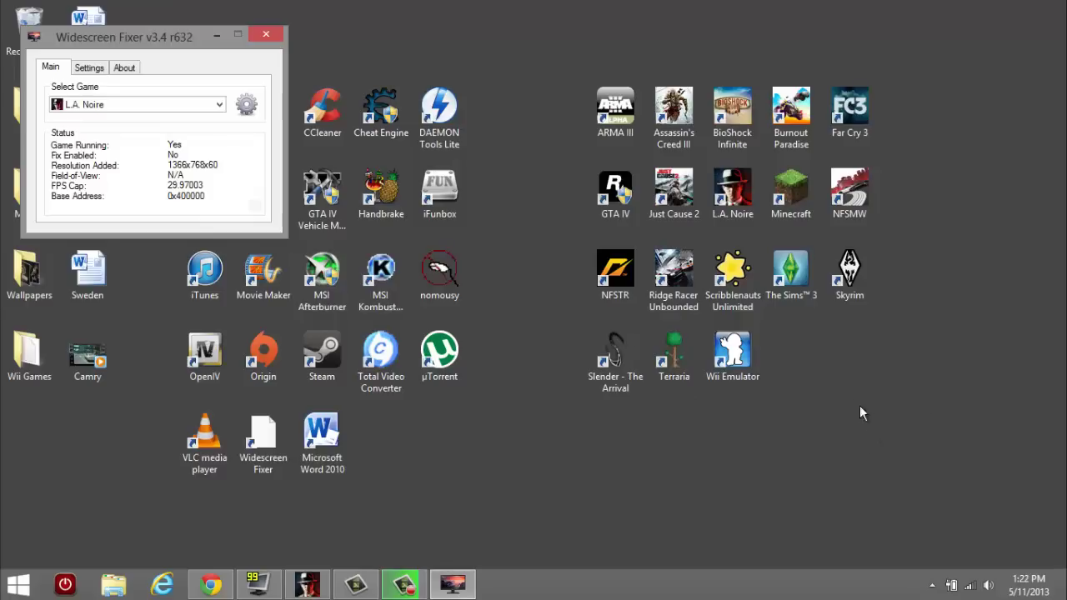
key("KP_Multiply")
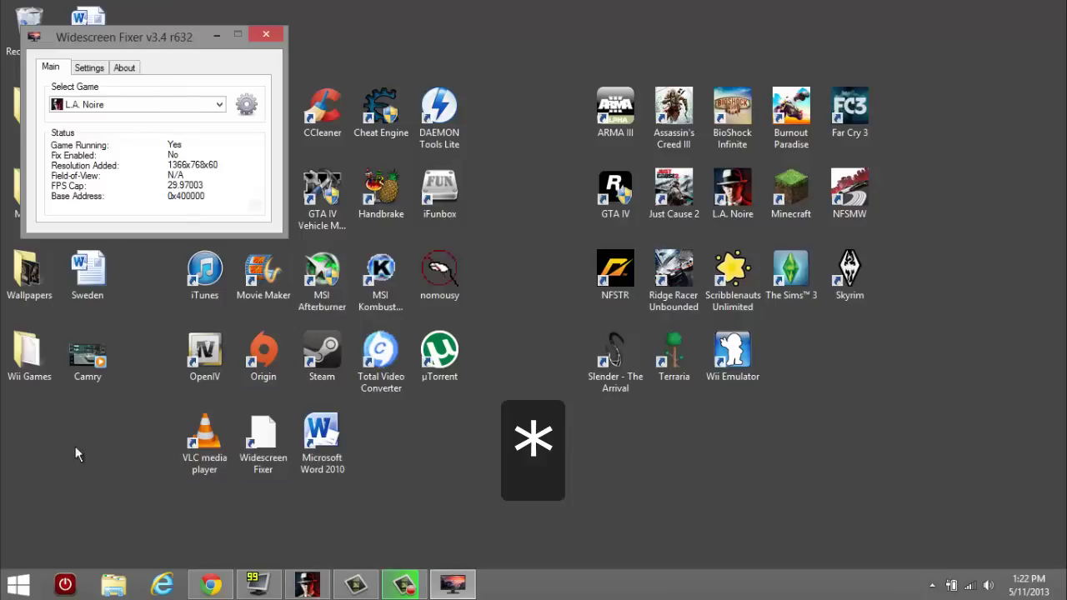
Re-save the L.A. Noire plugin settings with the FPS cap at 59.940 FPS.
left_click(247, 104)
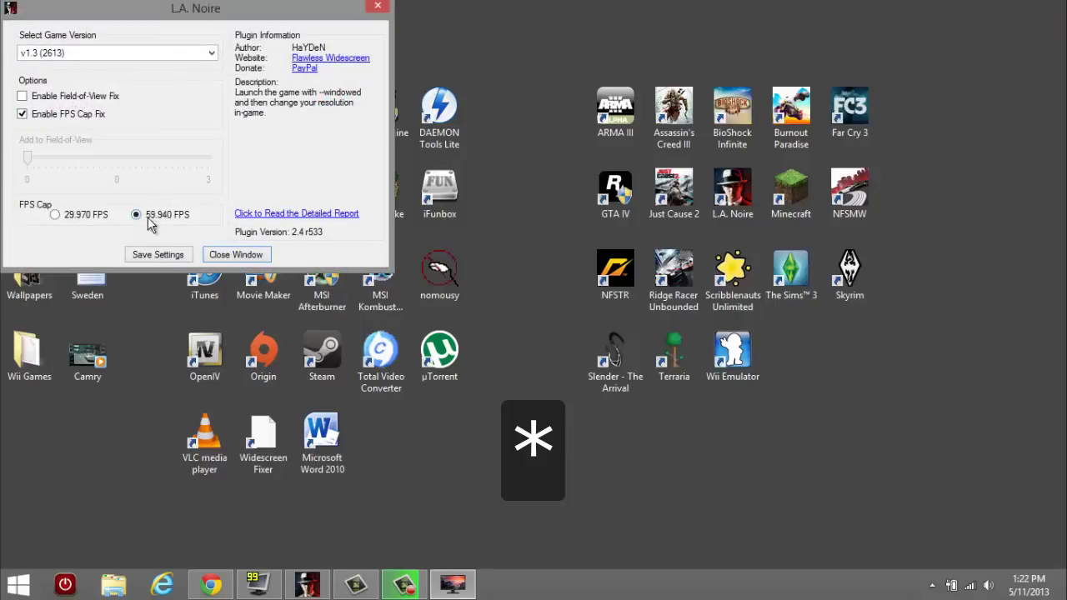
left_click(169, 258)
left_click(221, 257)
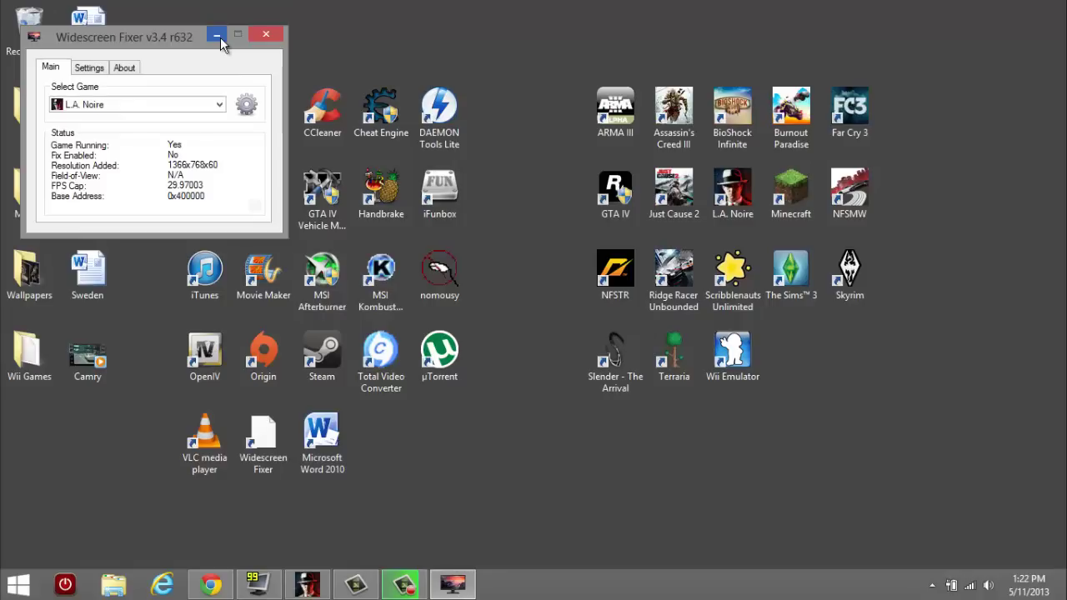
Minimize Widescreen Fixer to the system tray so it keeps running in the background.
left_click(220, 37)
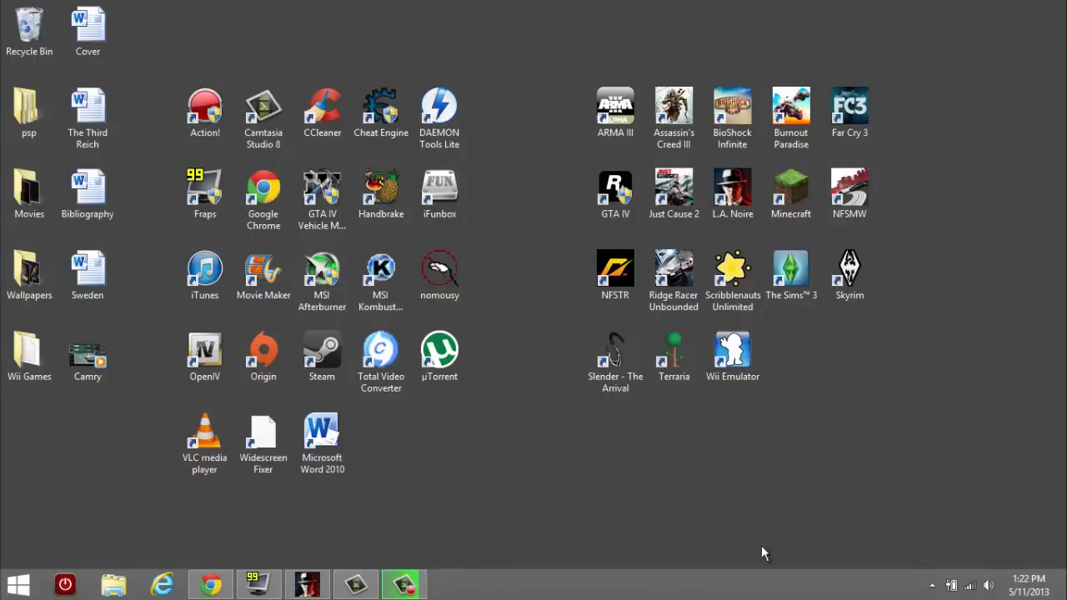
left_click(932, 585)
left_click(944, 505)
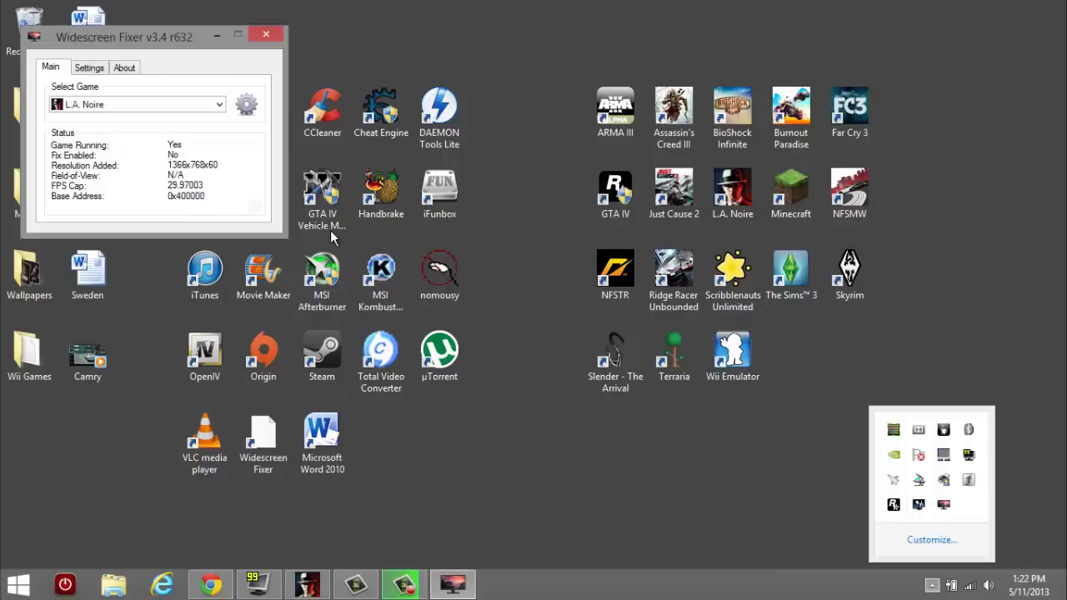
left_click(220, 38)
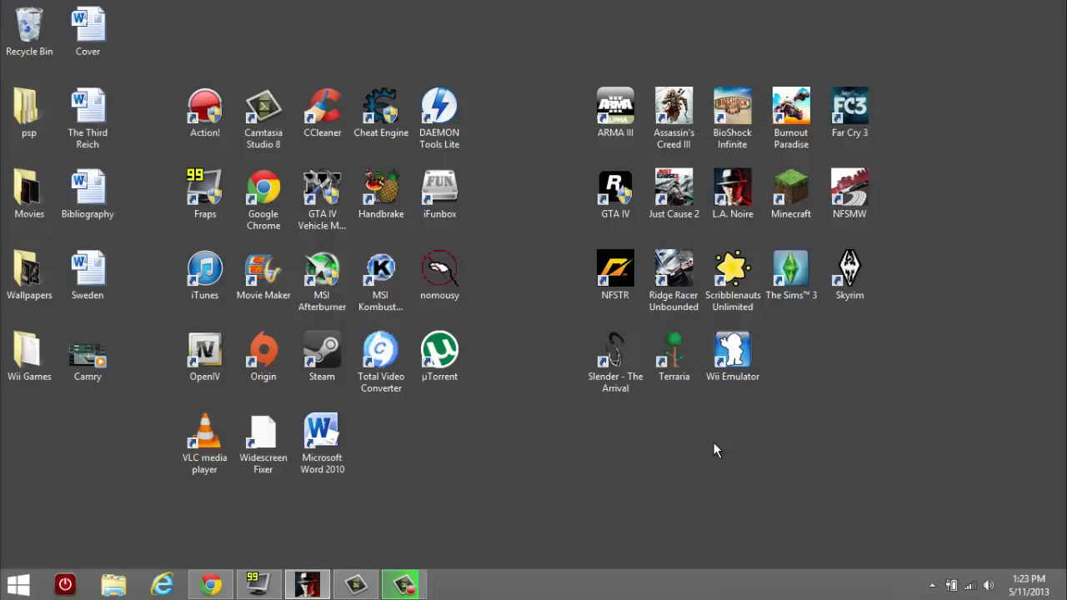